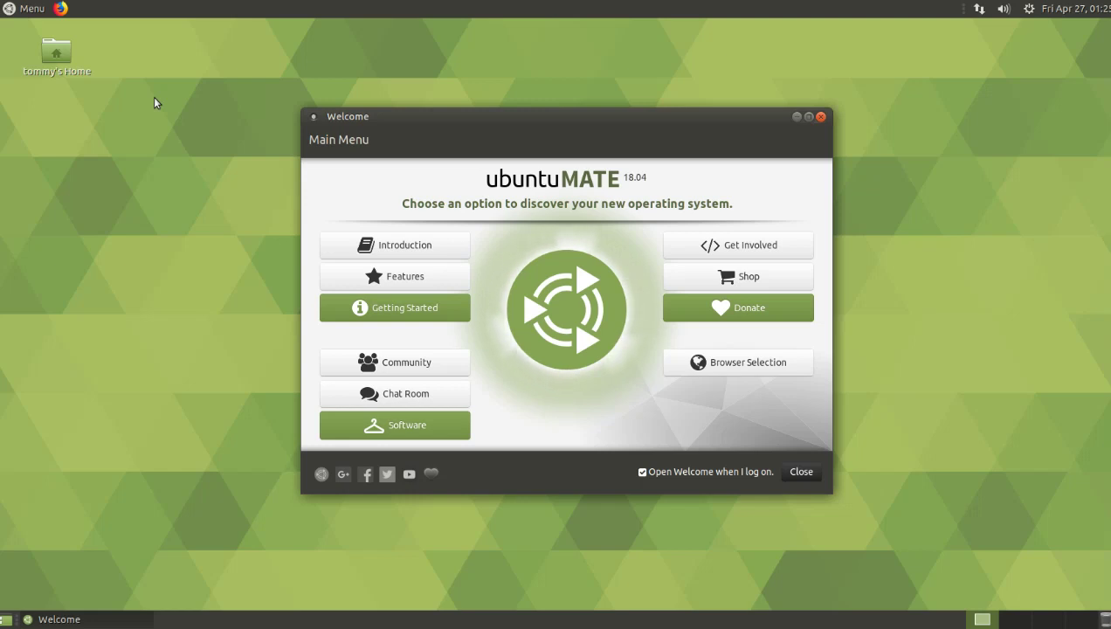
Step: Open the top-panel Menu to show every application category and program
{"action": "left_click", "coordinate": [20, 12]}
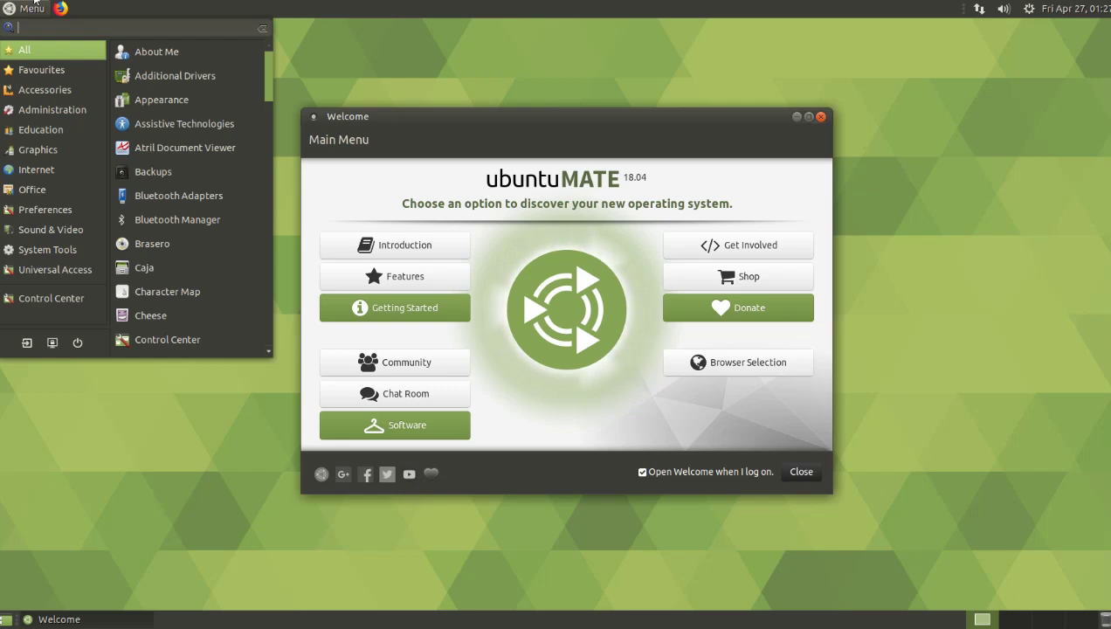
Step: Launch Control Center from the menu and open MATE Tweak from its Look and Feel section
{"action": "mouse_move", "coordinate": [13, 278]}
{"action": "left_click", "coordinate": [45, 298]}
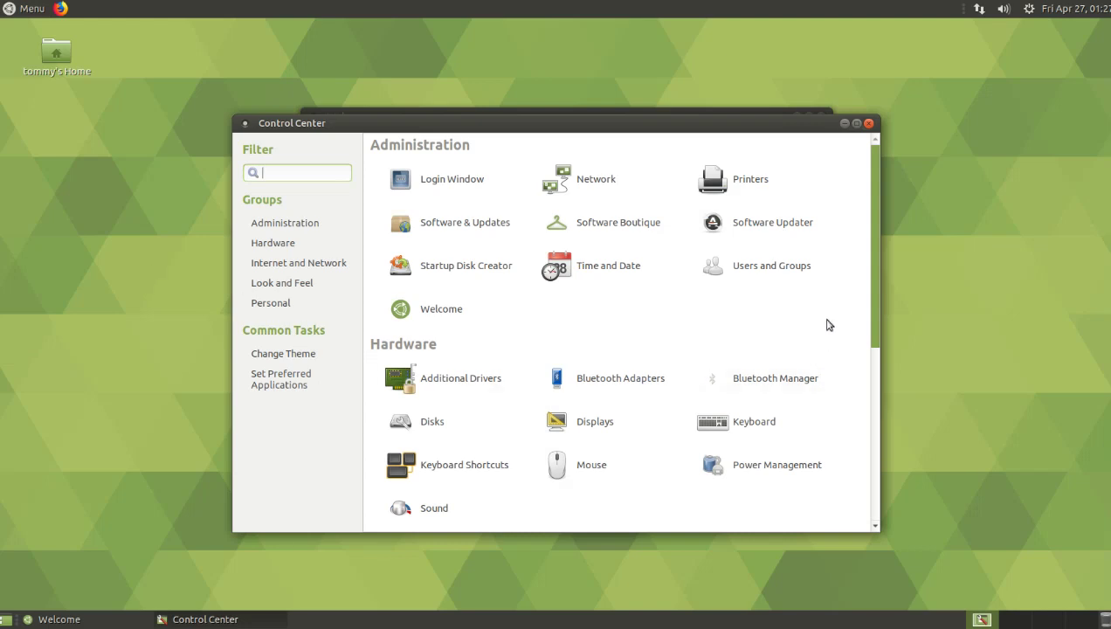
{"action": "scroll", "coordinate": [878, 255], "scroll_direction": "down", "scroll_amount": 5}
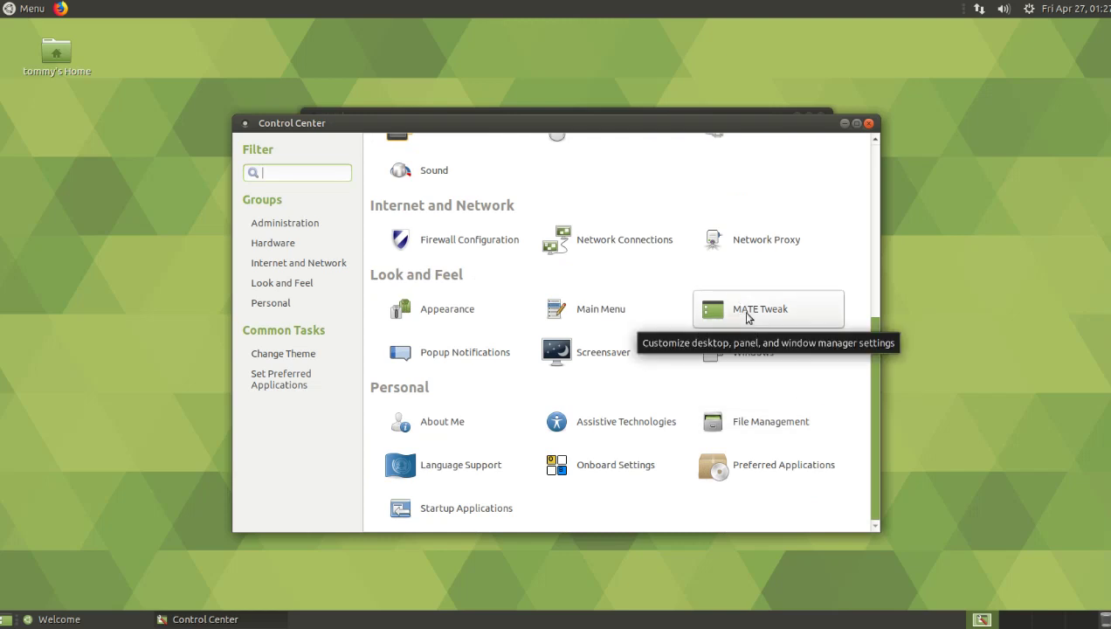
{"action": "left_click", "coordinate": [748, 316]}
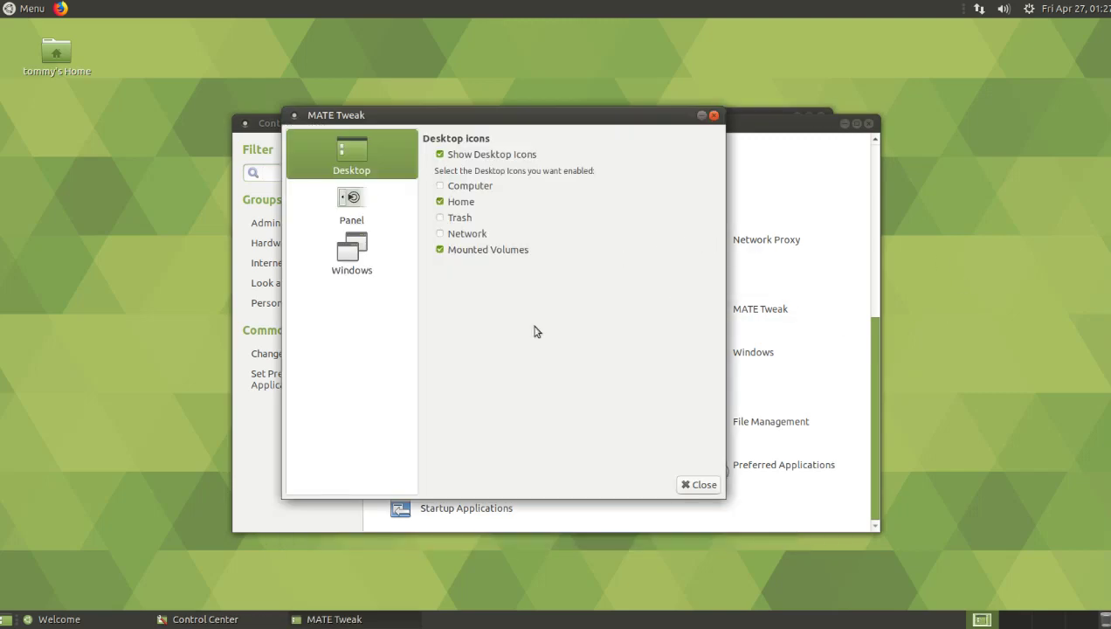
Step: Show MATE Tweak's Panel page, compare with the current Familiar menu, and open the layout list
{"action": "left_click", "coordinate": [354, 207]}
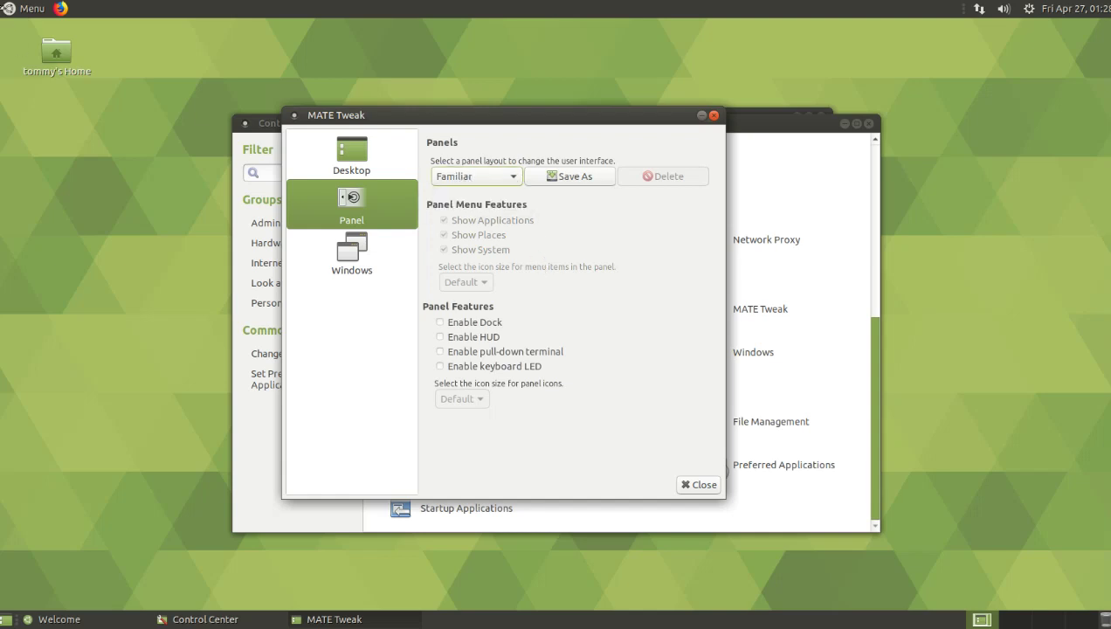
{"action": "left_click", "coordinate": [12, 13]}
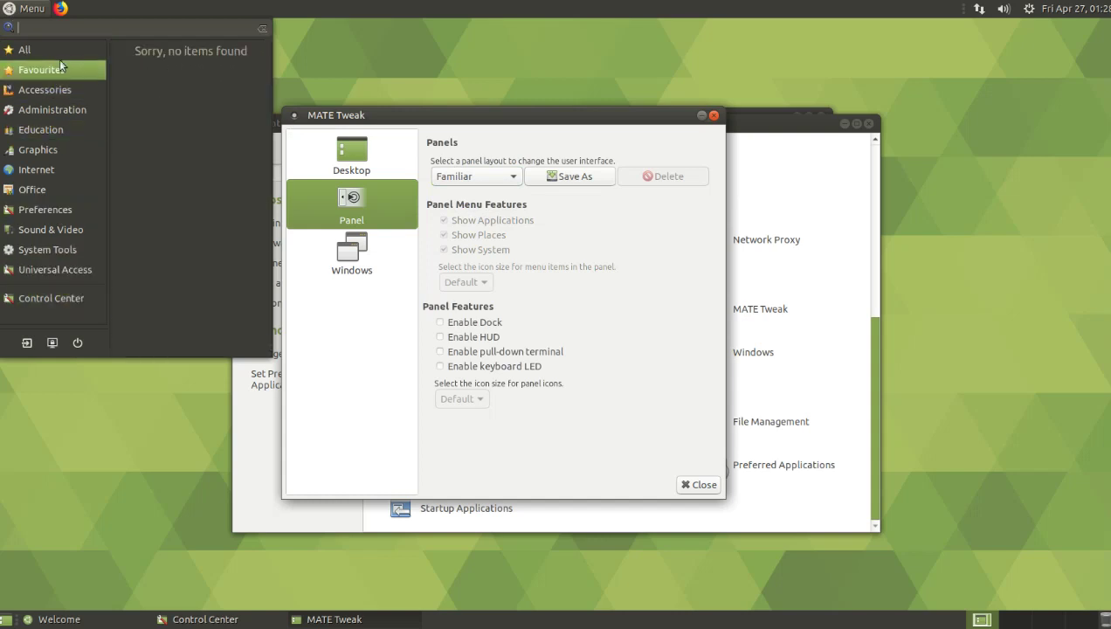
{"action": "left_click", "coordinate": [472, 118]}
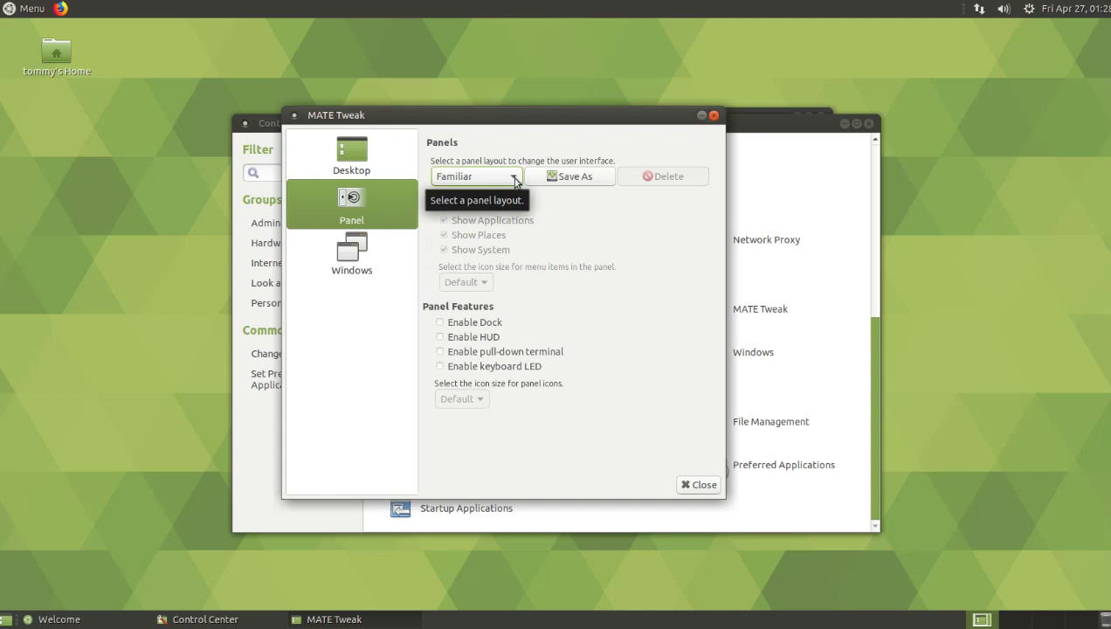
{"action": "left_click", "coordinate": [515, 180]}
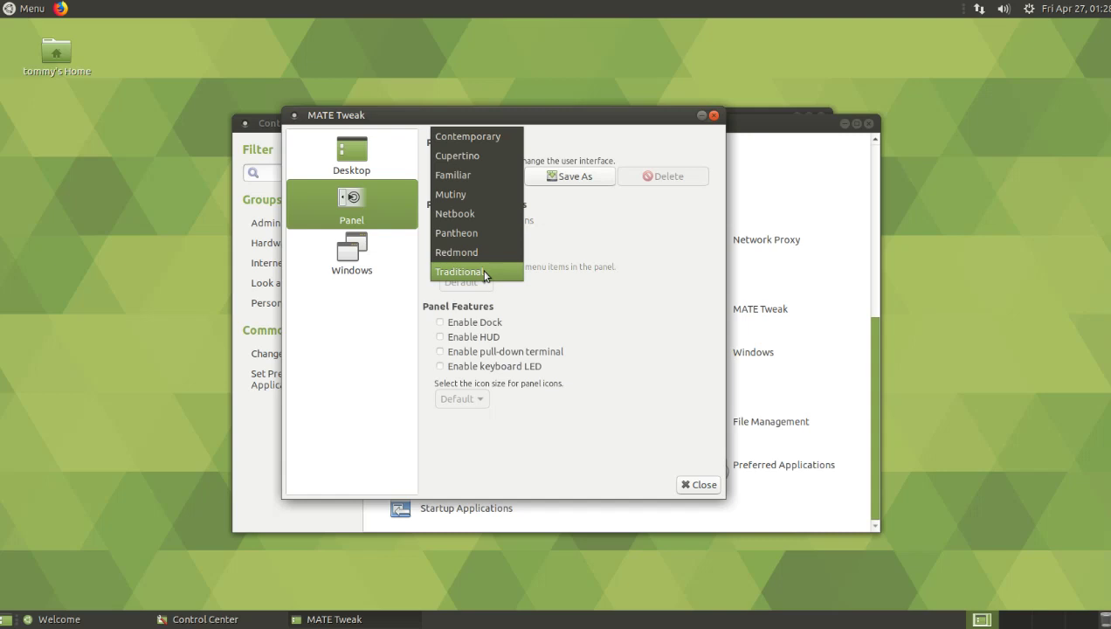
Step: Choose the Traditional panel layout and confirm replacing the current layout
{"action": "left_click", "coordinate": [489, 273]}
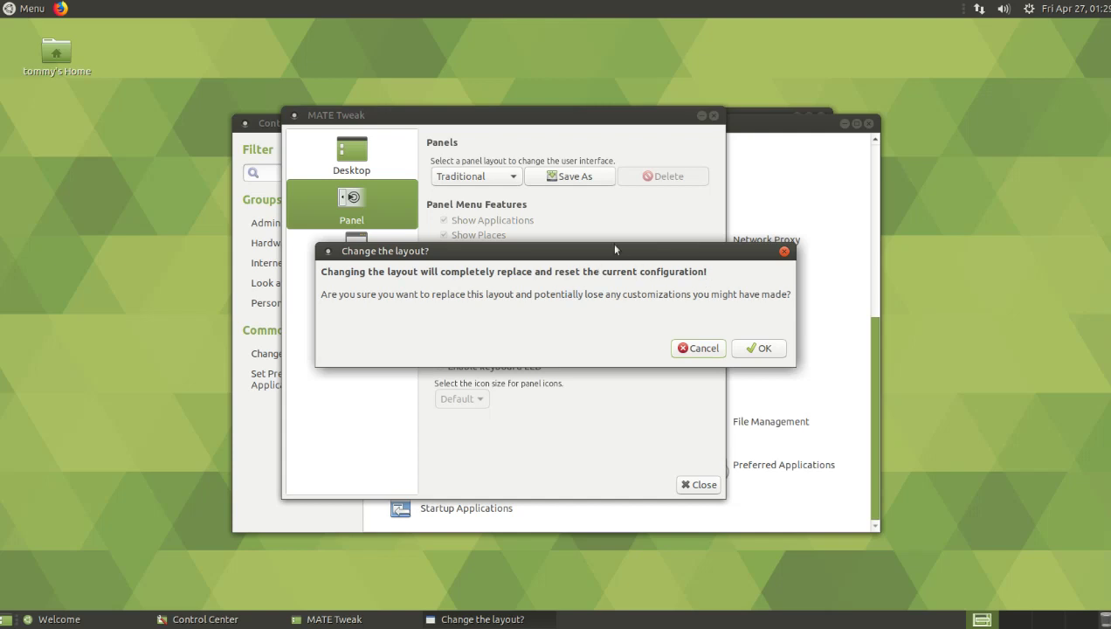
{"action": "left_click", "coordinate": [755, 352]}
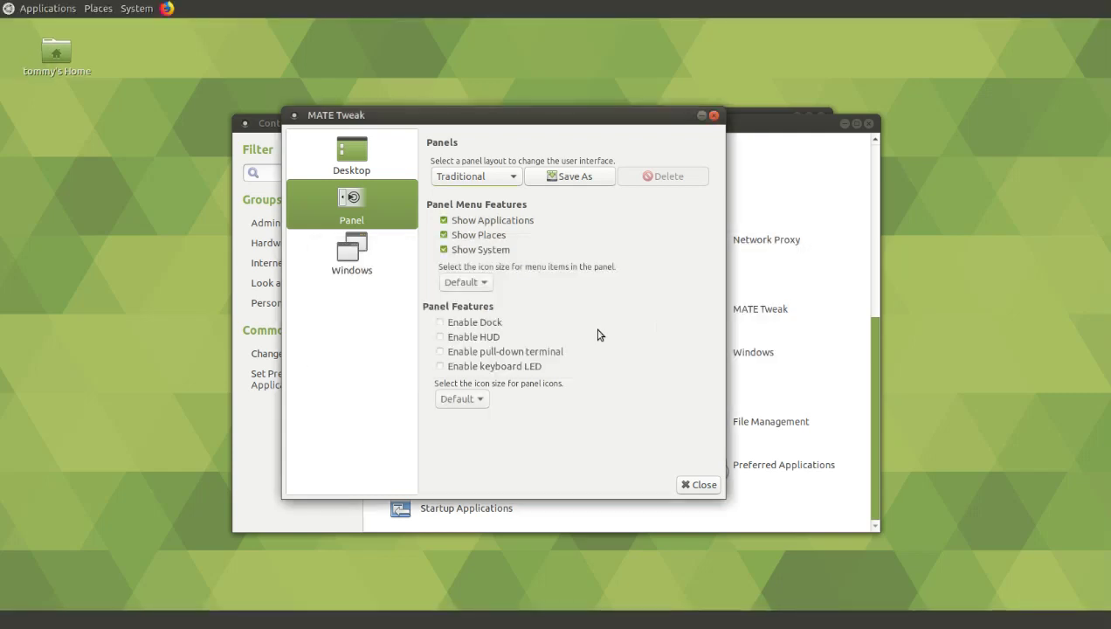
Step: Try out the new Applications, Places and System menus in the top panel
{"action": "left_click", "coordinate": [27, 14]}
{"action": "left_click", "coordinate": [27, 13]}
{"action": "left_click", "coordinate": [98, 10]}
{"action": "left_click", "coordinate": [136, 9]}
{"action": "mouse_move", "coordinate": [165, 29]}
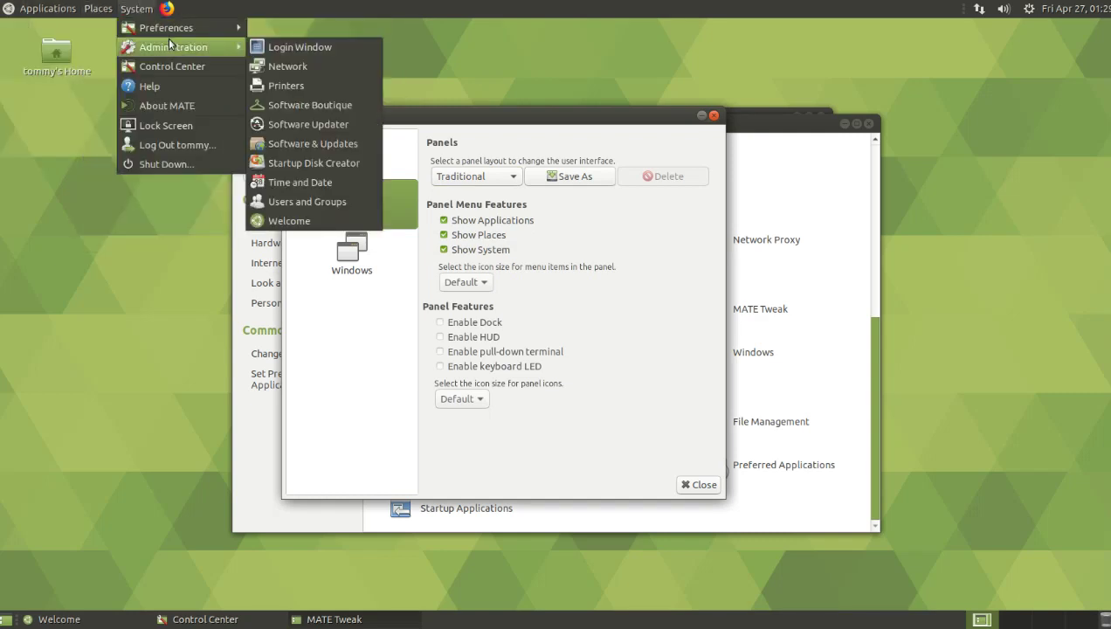
{"action": "left_click", "coordinate": [543, 123]}
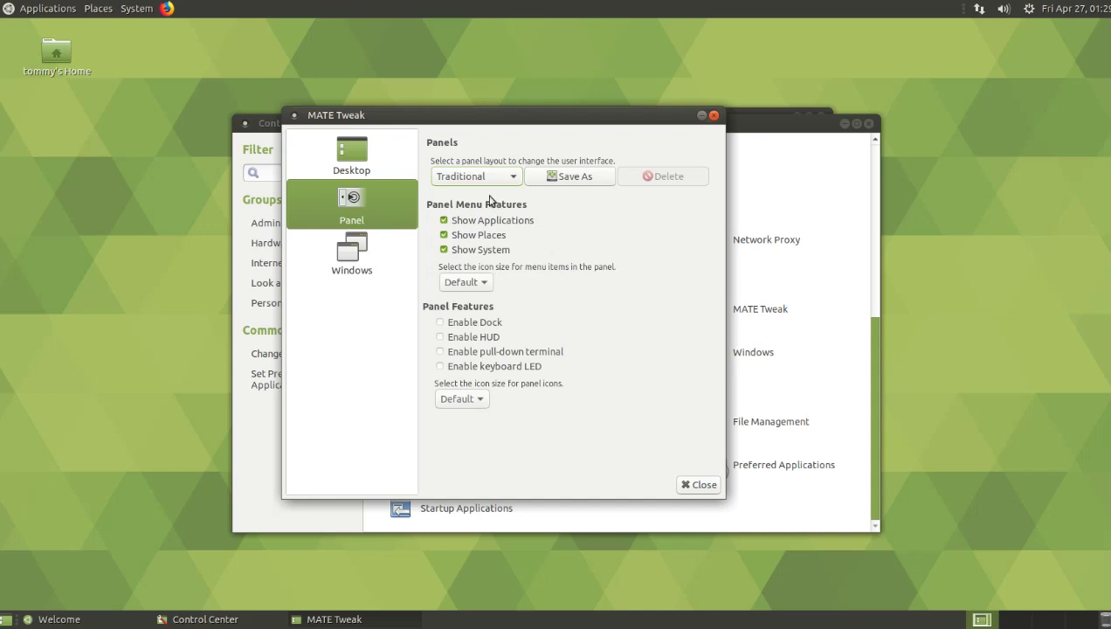
{"action": "left_click", "coordinate": [47, 10]}
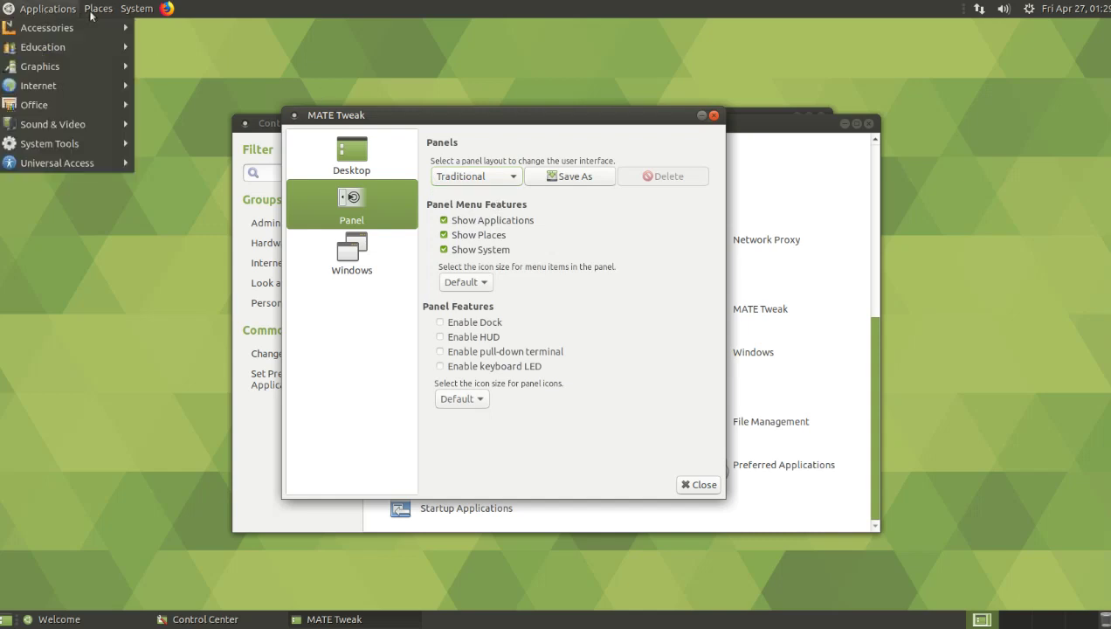
{"action": "mouse_move", "coordinate": [128, 12]}
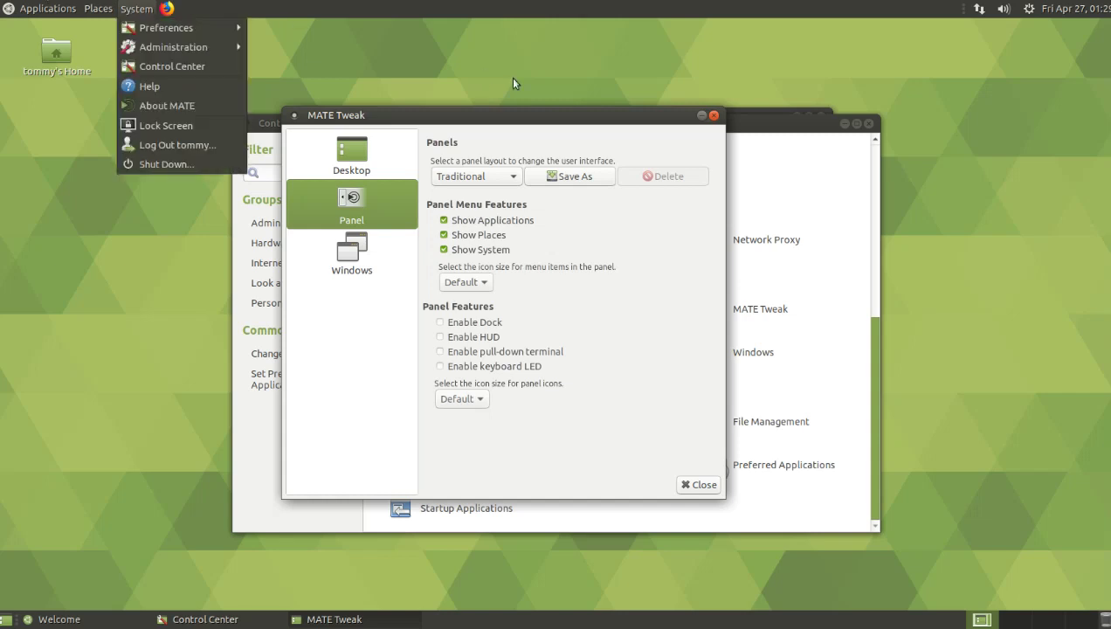
{"action": "left_click", "coordinate": [488, 122]}
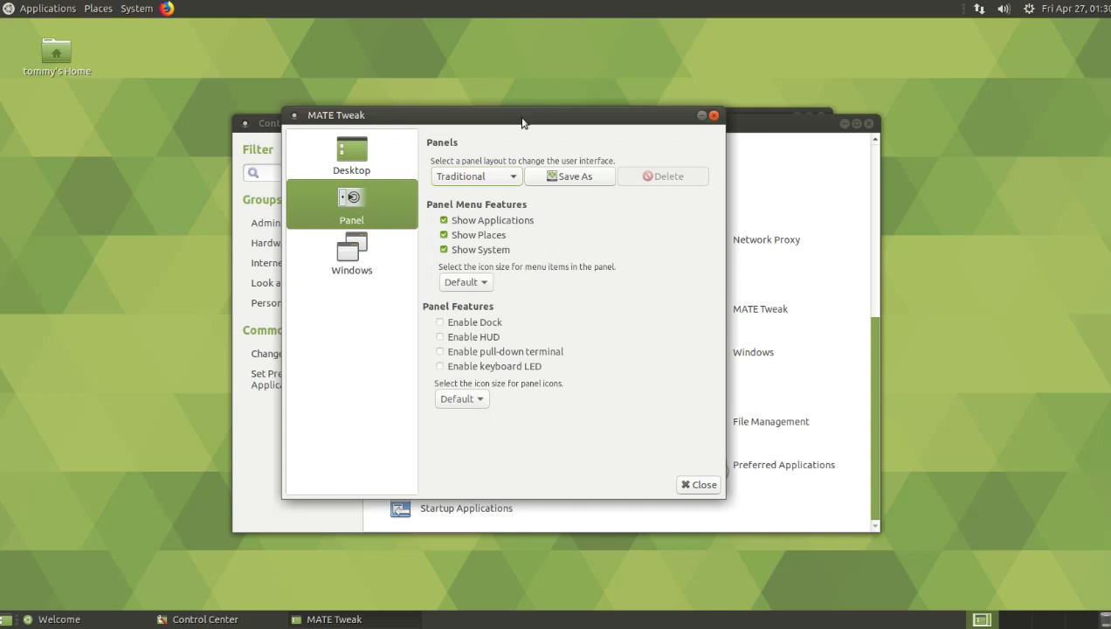
Step: Close the MATE Tweak and Control Center windows
{"action": "left_click_drag", "start_coordinate": [524, 122], "coordinate": [559, 129]}
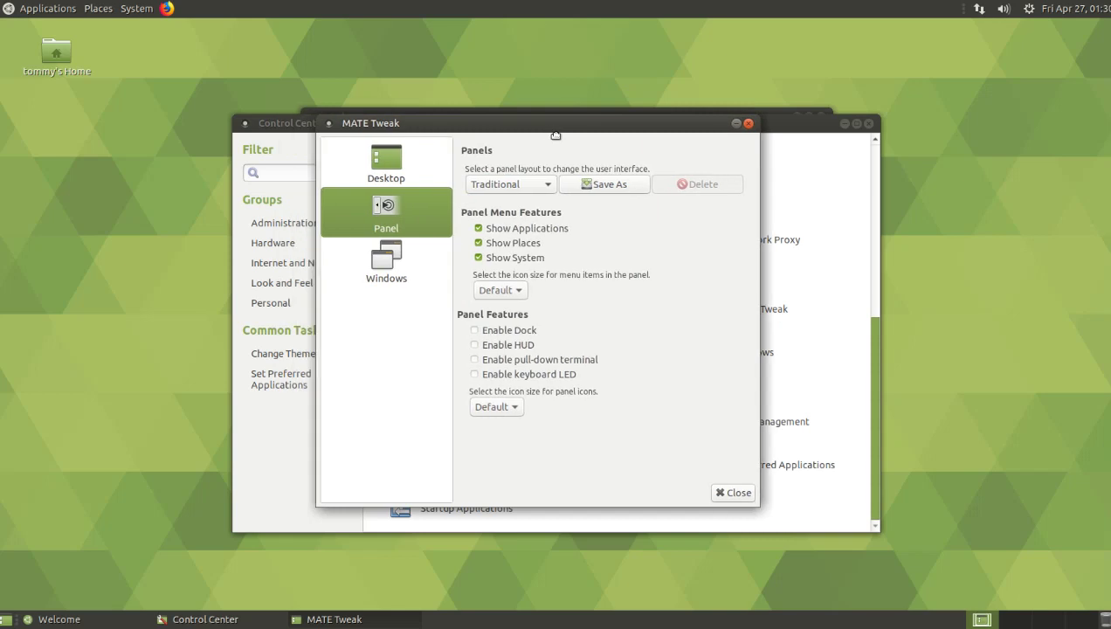
{"action": "left_click", "coordinate": [747, 124]}
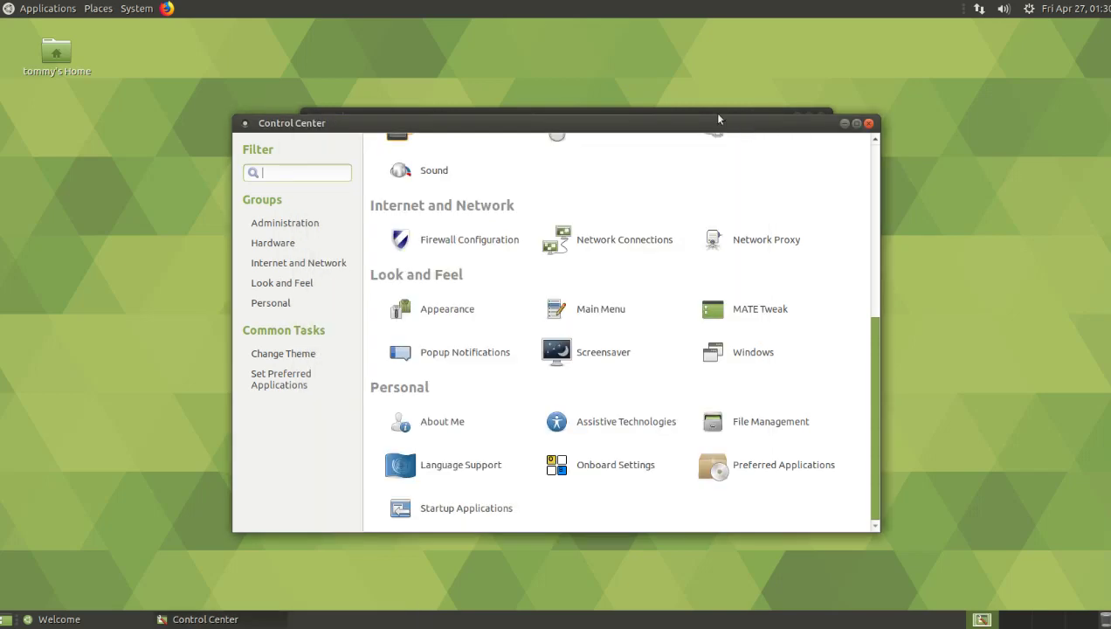
{"action": "left_click", "coordinate": [869, 123]}
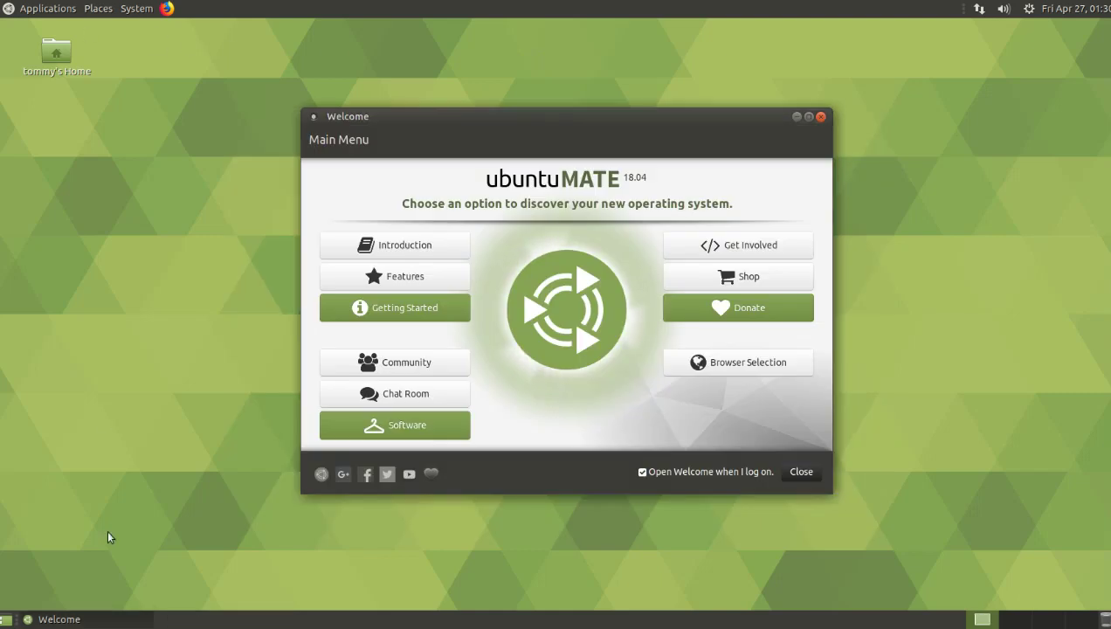
Step: Launch MATE Tweak from System > Preferences > Look and Feel in the top panel
{"action": "left_click", "coordinate": [40, 11]}
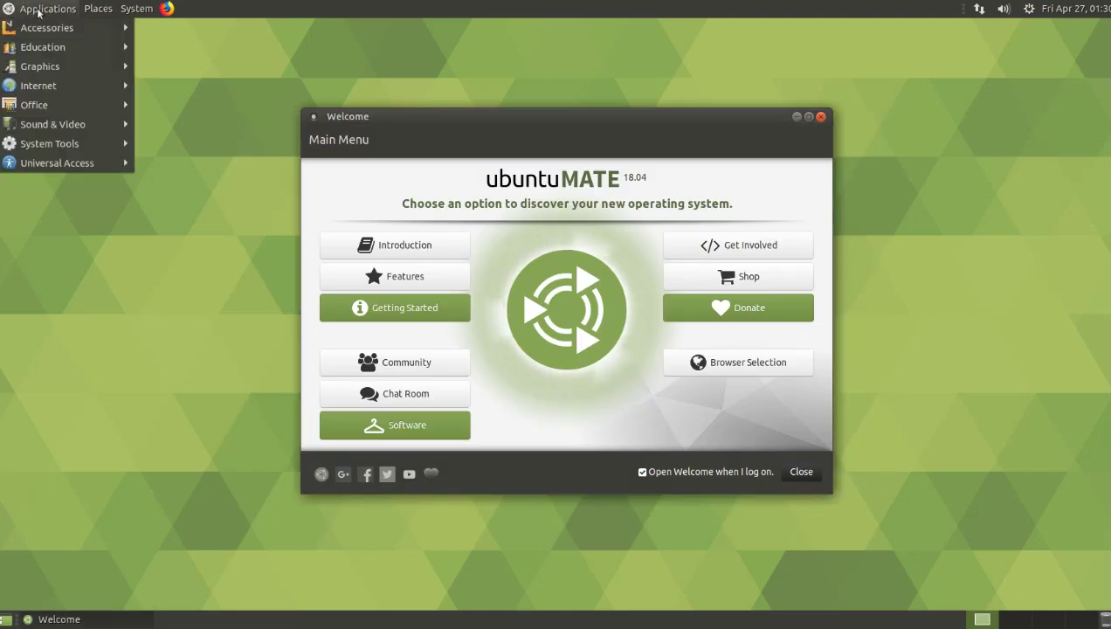
{"action": "mouse_move", "coordinate": [84, 16]}
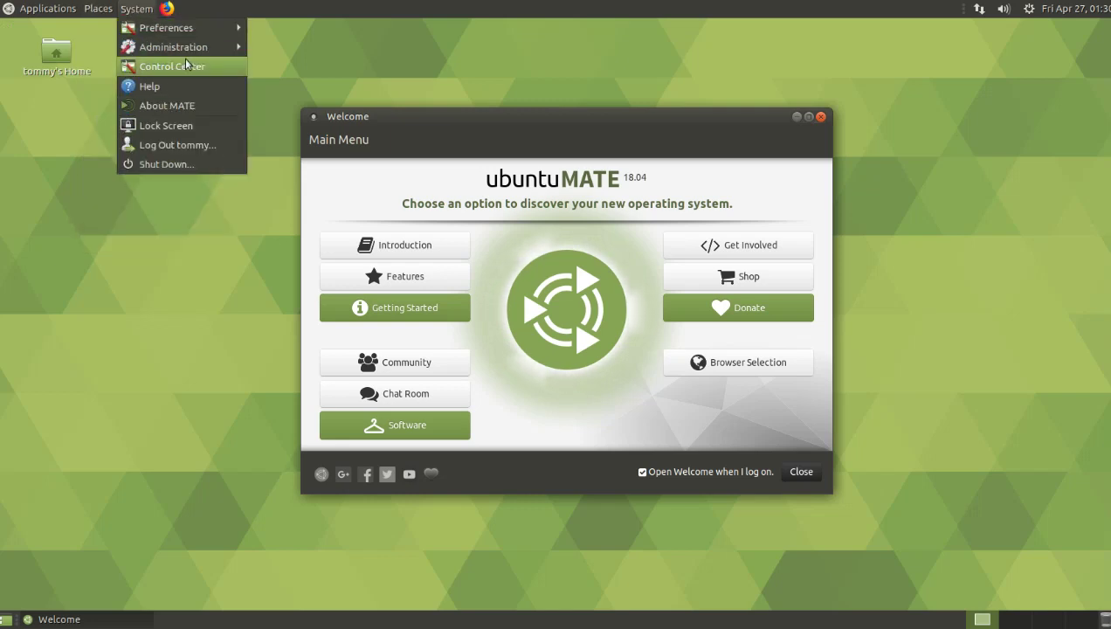
{"action": "mouse_move", "coordinate": [175, 45]}
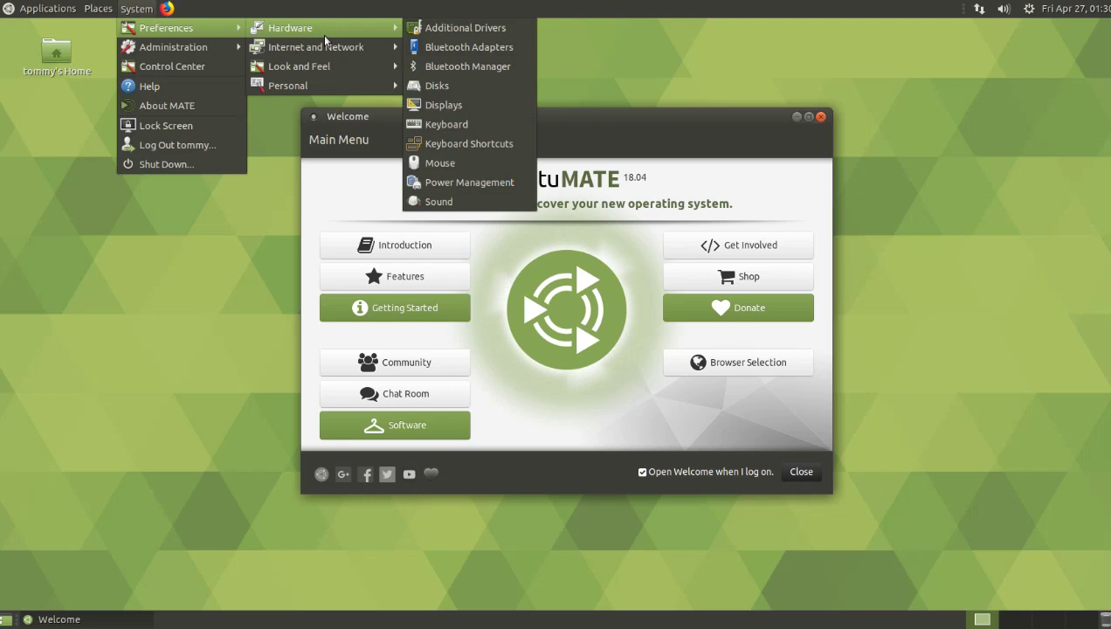
{"action": "mouse_move", "coordinate": [328, 48]}
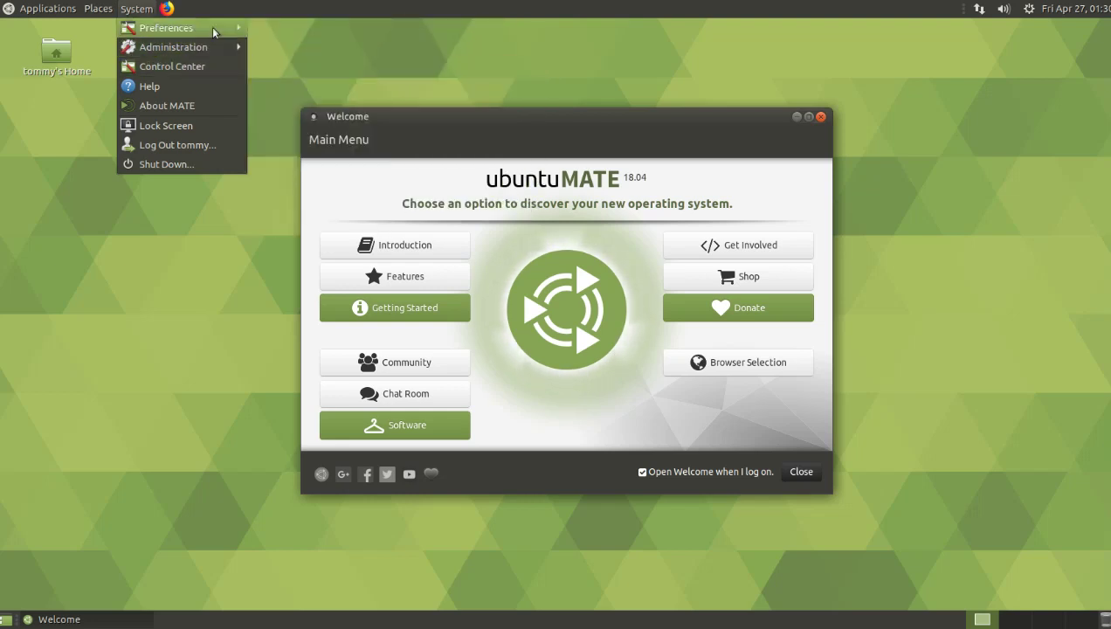
{"action": "mouse_move", "coordinate": [345, 65]}
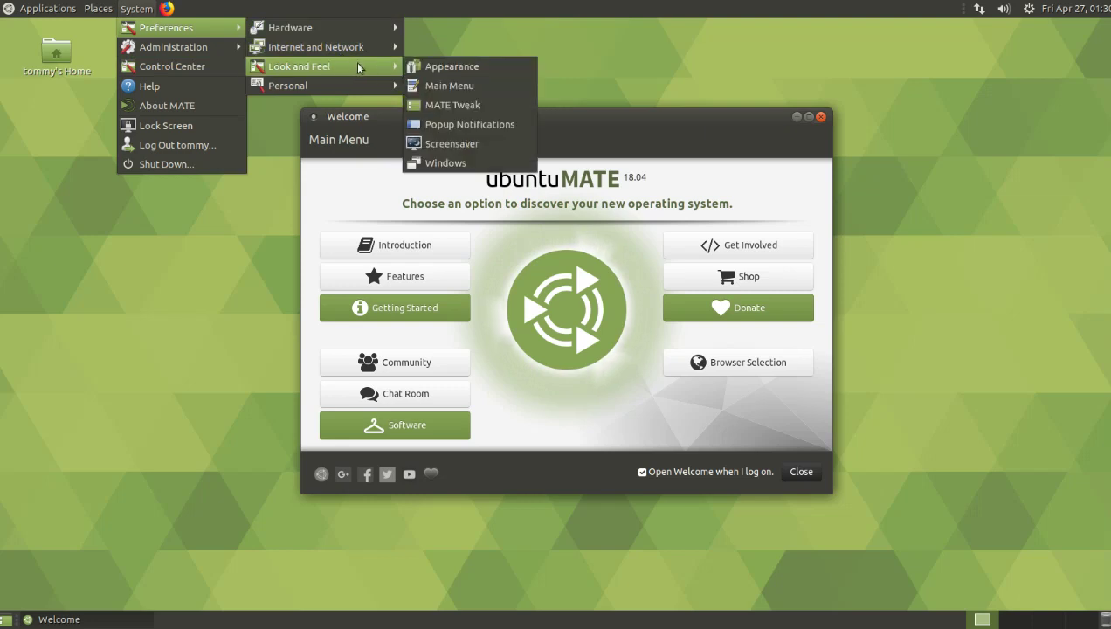
{"action": "left_click", "coordinate": [476, 107]}
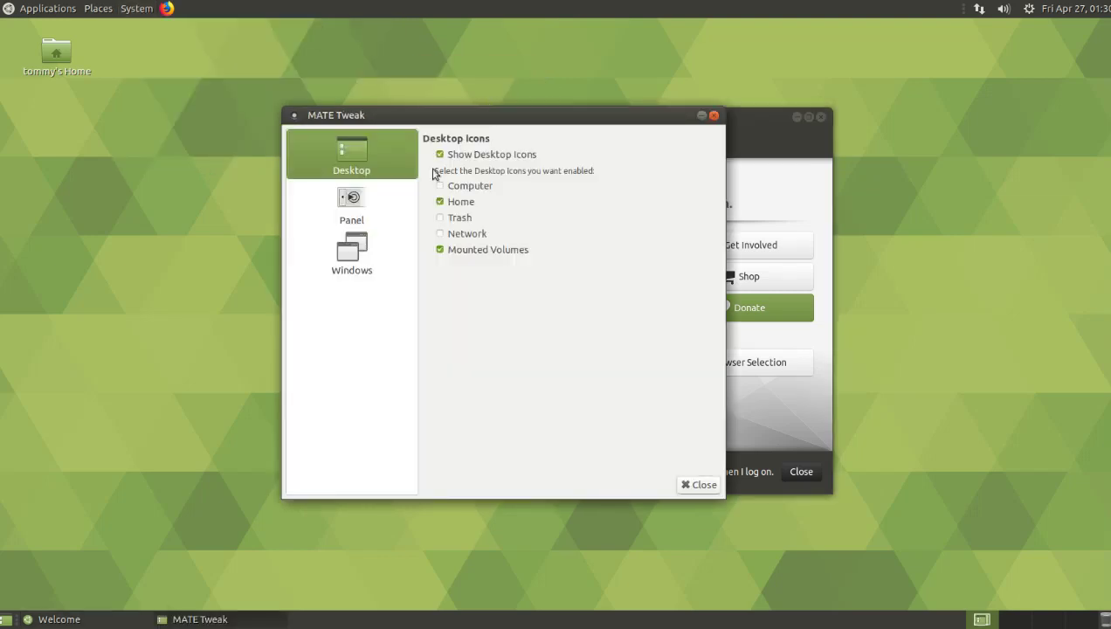
Step: Show MATE Tweak's Panel page, confirming the Traditional layout with all three menus enabled
{"action": "left_click", "coordinate": [347, 204]}
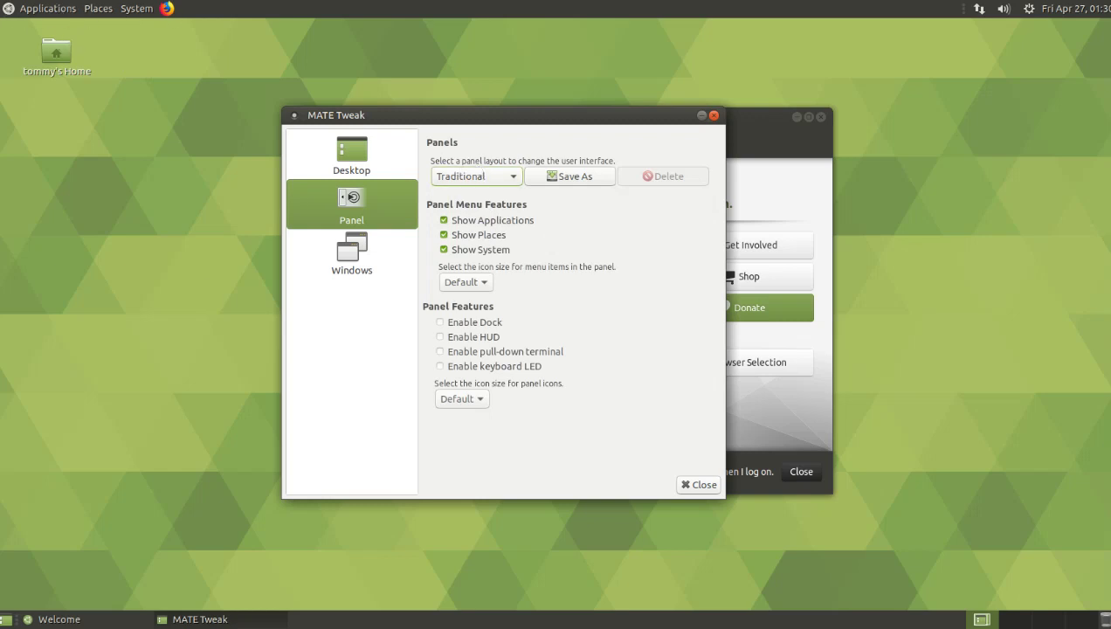
{"action": "left_click", "coordinate": [168, 9]}
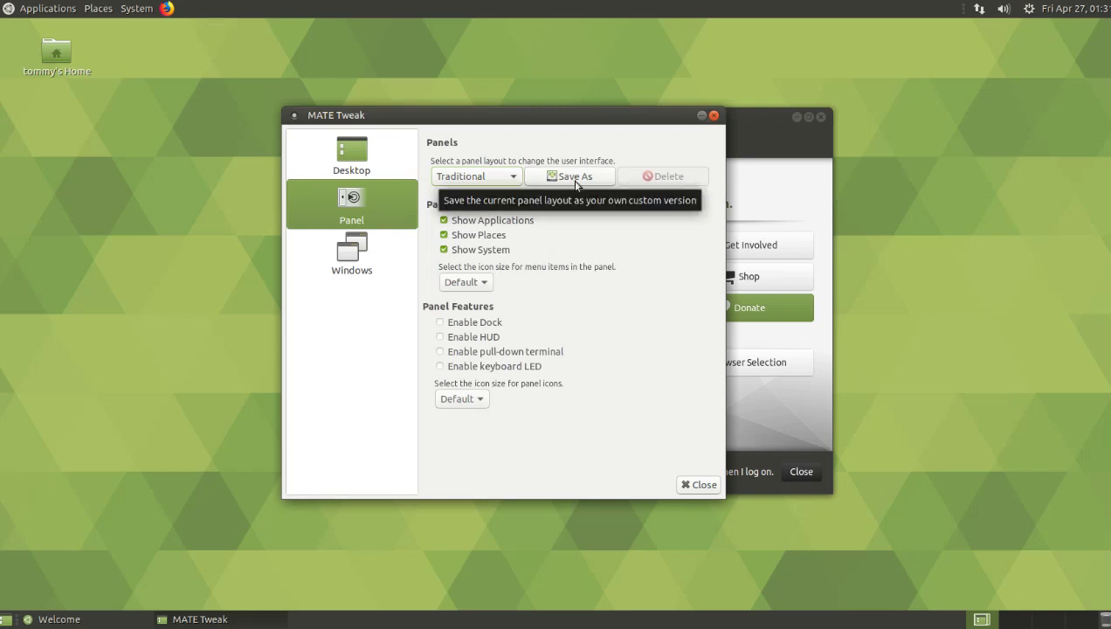
Step: Close MATE Tweak, leaving only the Welcome window on the desktop
{"action": "left_click", "coordinate": [713, 115]}
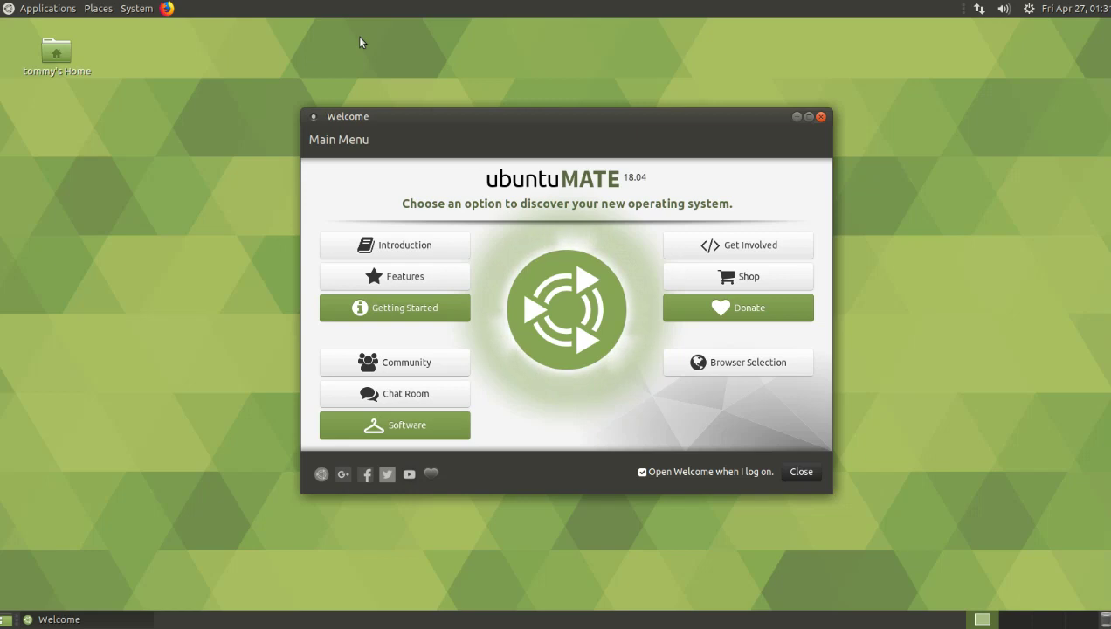
{"action": "left_click", "coordinate": [48, 11]}
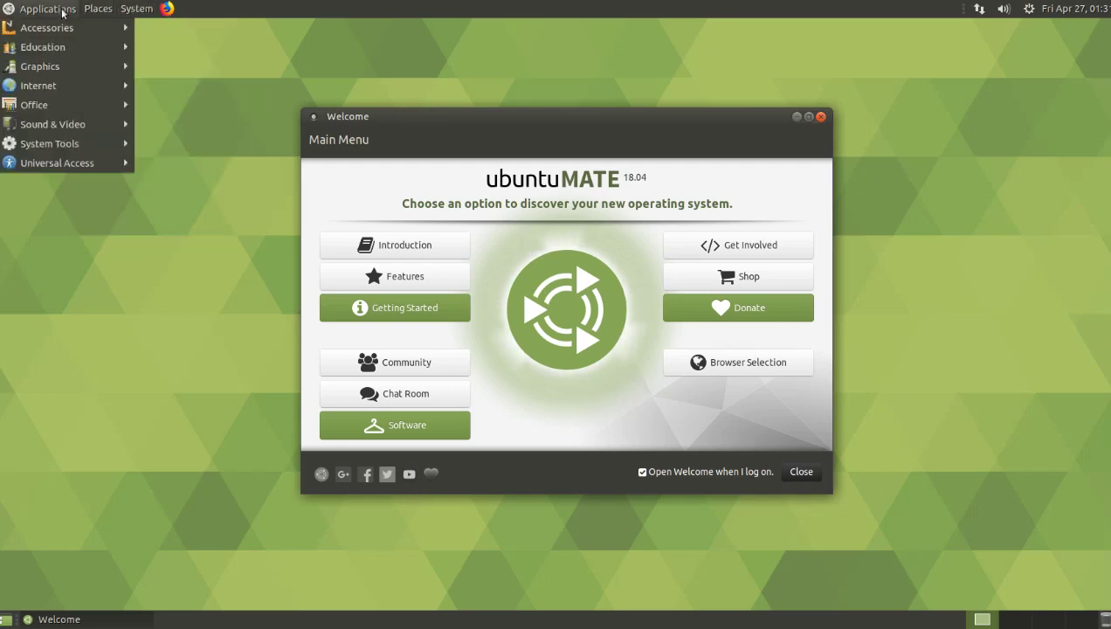
{"action": "left_click", "coordinate": [269, 8]}
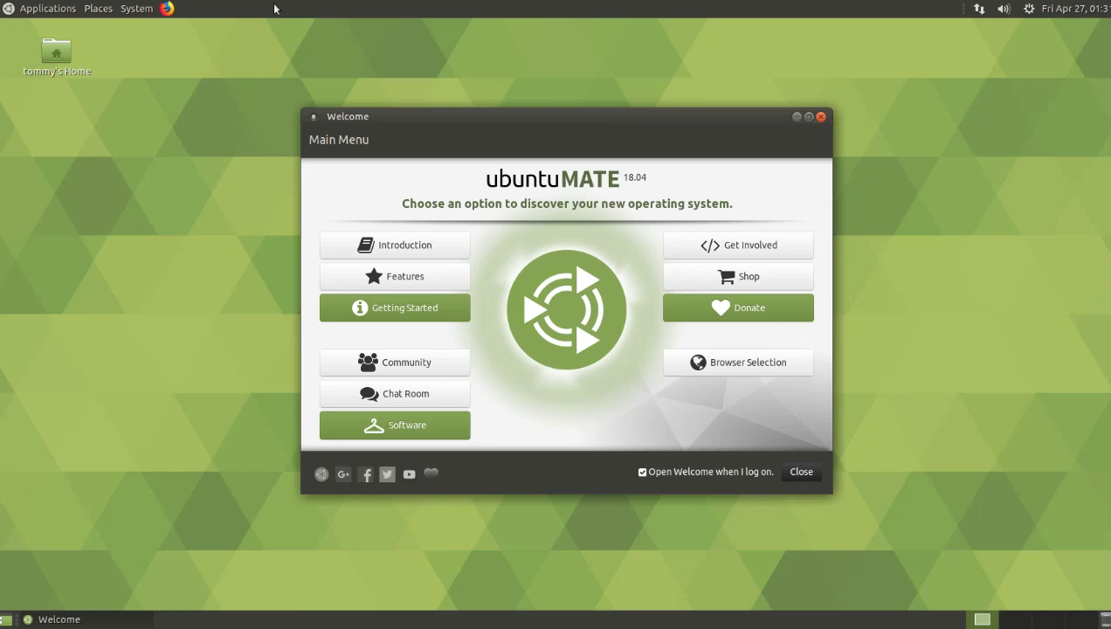
{"action": "left_click", "coordinate": [132, 10]}
{"action": "mouse_move", "coordinate": [45, 9]}
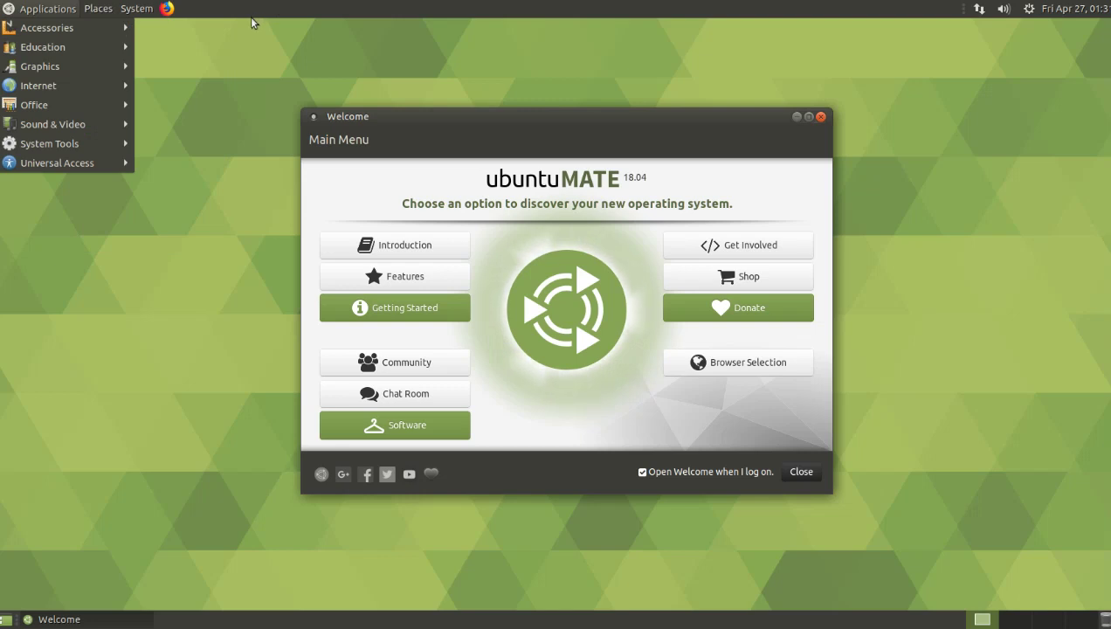
{"action": "mouse_move", "coordinate": [138, 13]}
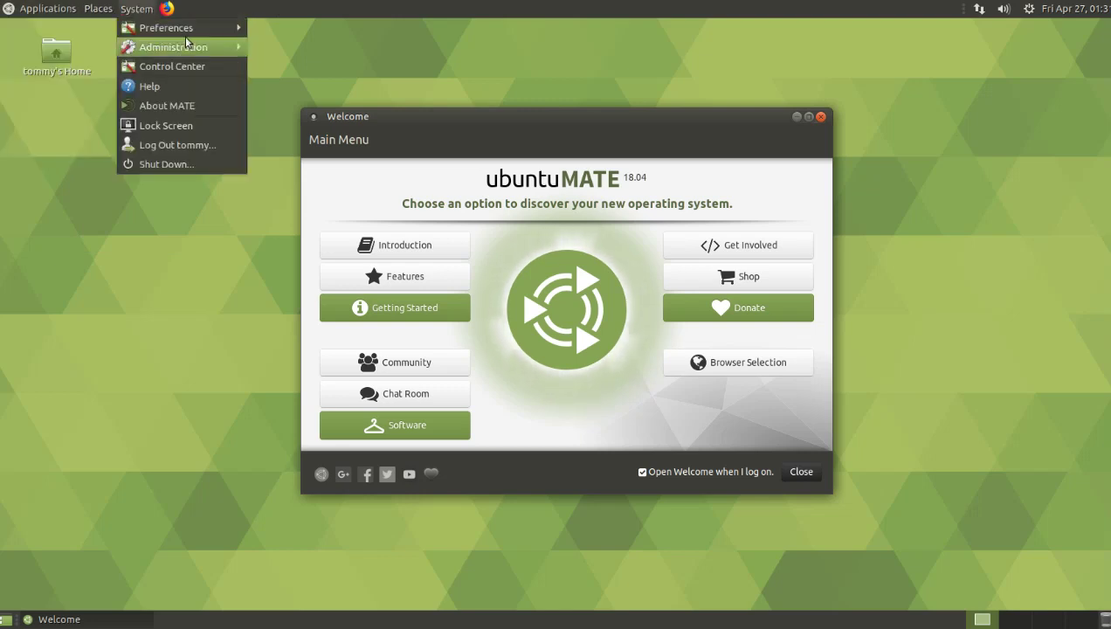
{"action": "mouse_move", "coordinate": [191, 33]}
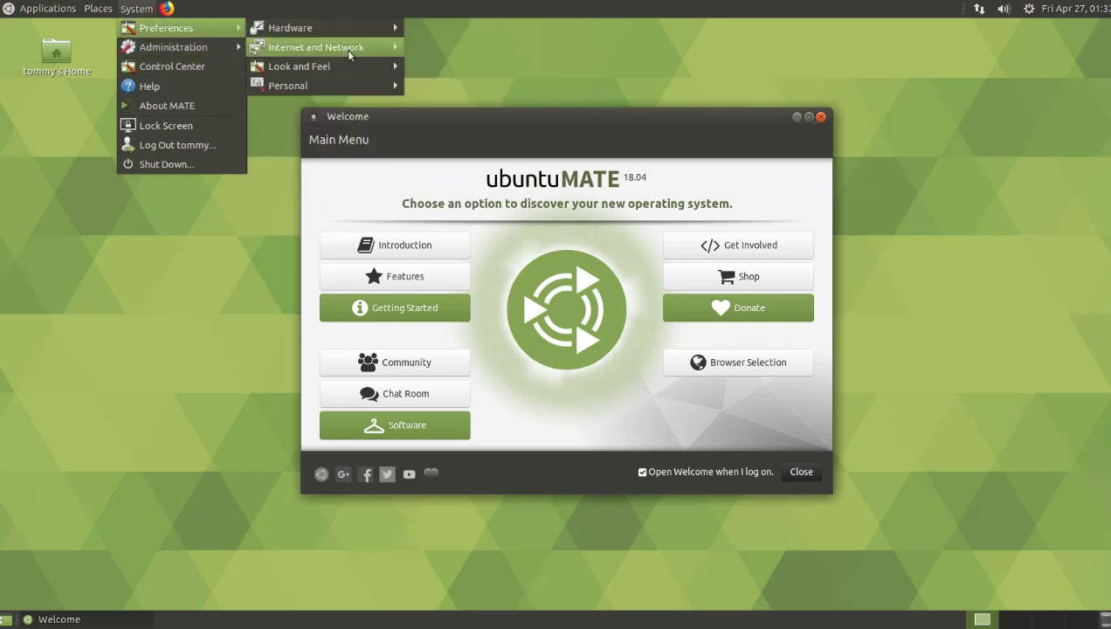
{"action": "mouse_move", "coordinate": [350, 51]}
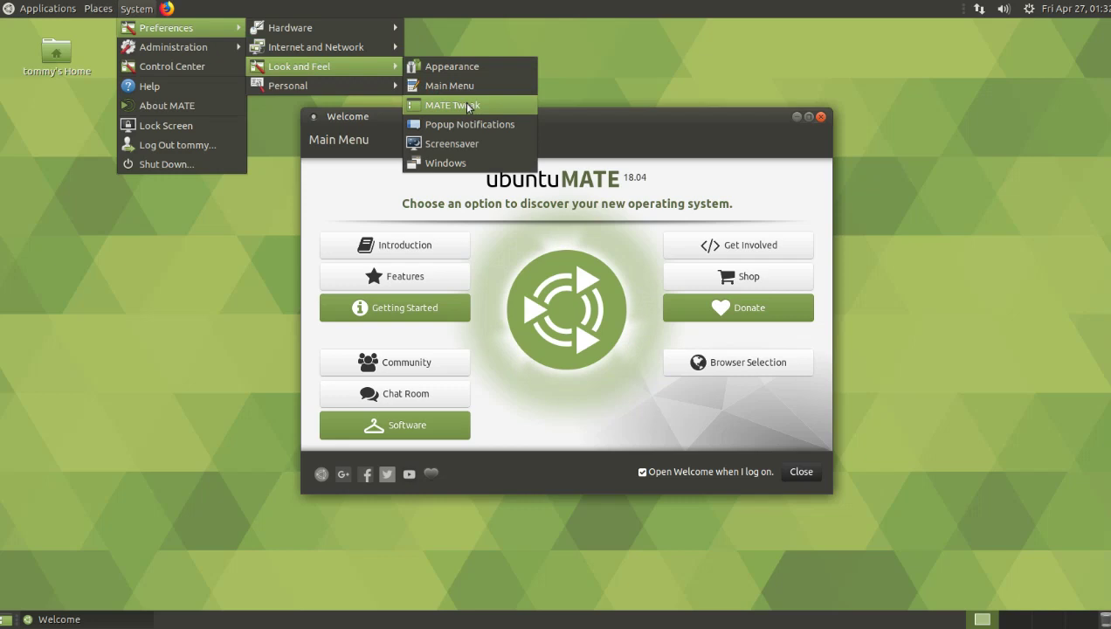
{"action": "left_click", "coordinate": [617, 113]}
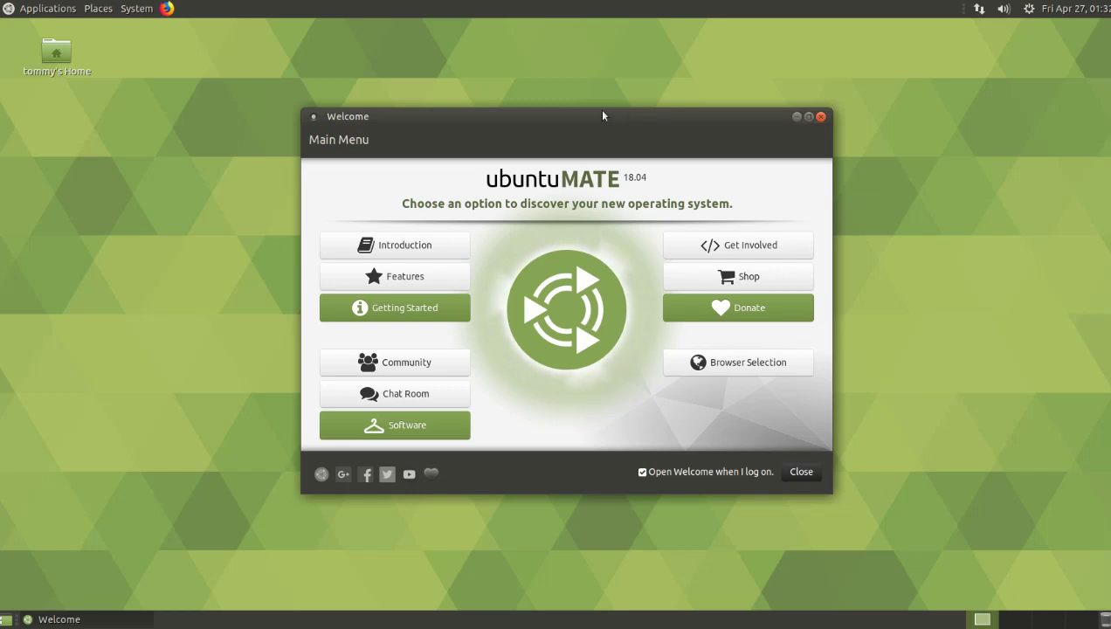
Step: Move the Welcome window about 30 pixels higher on the desktop
{"action": "left_click_drag", "start_coordinate": [593, 116], "coordinate": [591, 88]}
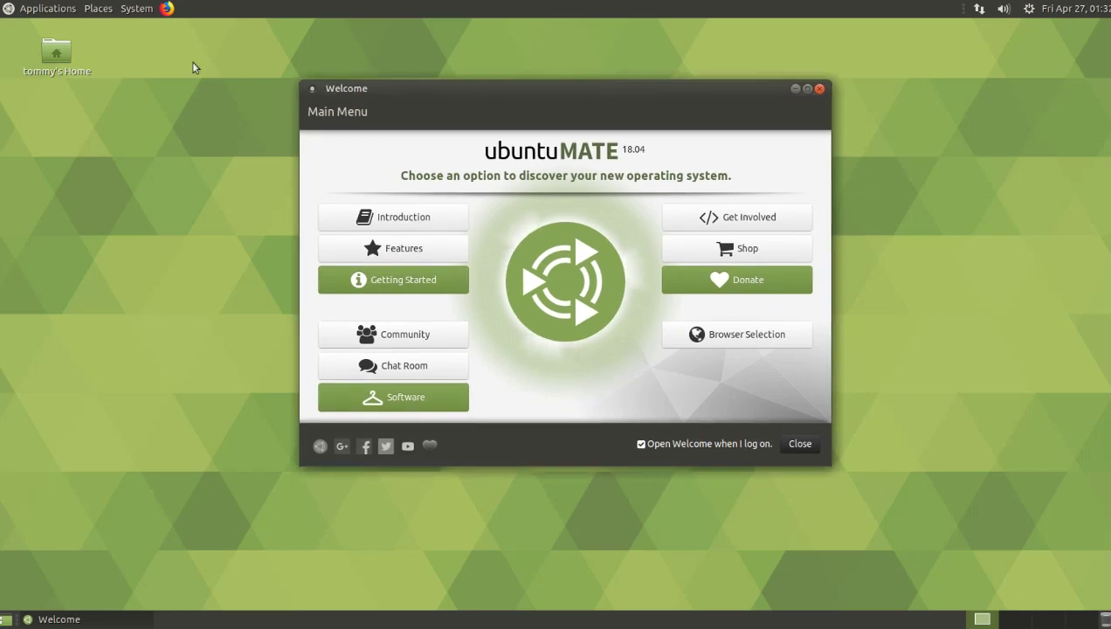